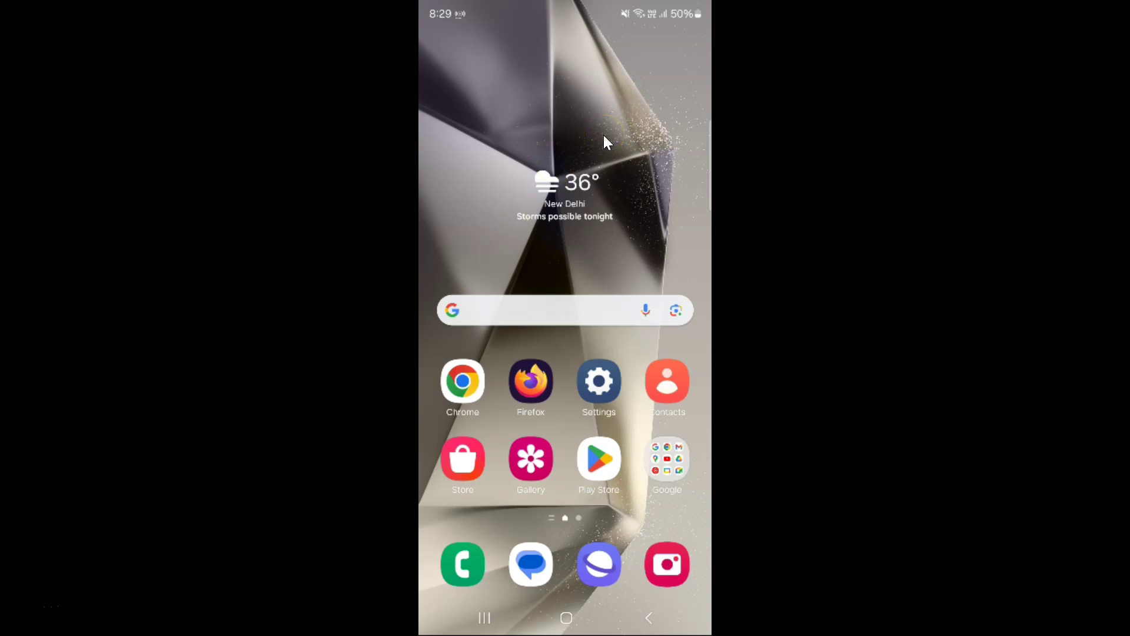
Tap an icon on the Android home screen, with no app opening yet
click(496, 194)
Launch Gallery and show its extra-options menu with Trash and Settings
click(542, 454)
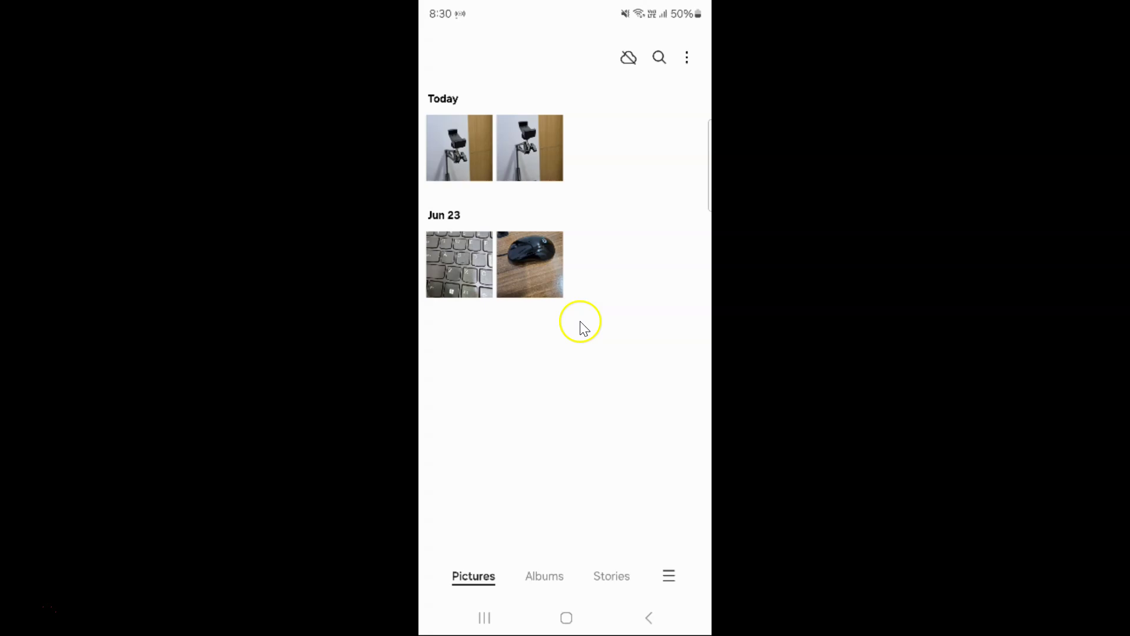
click(668, 576)
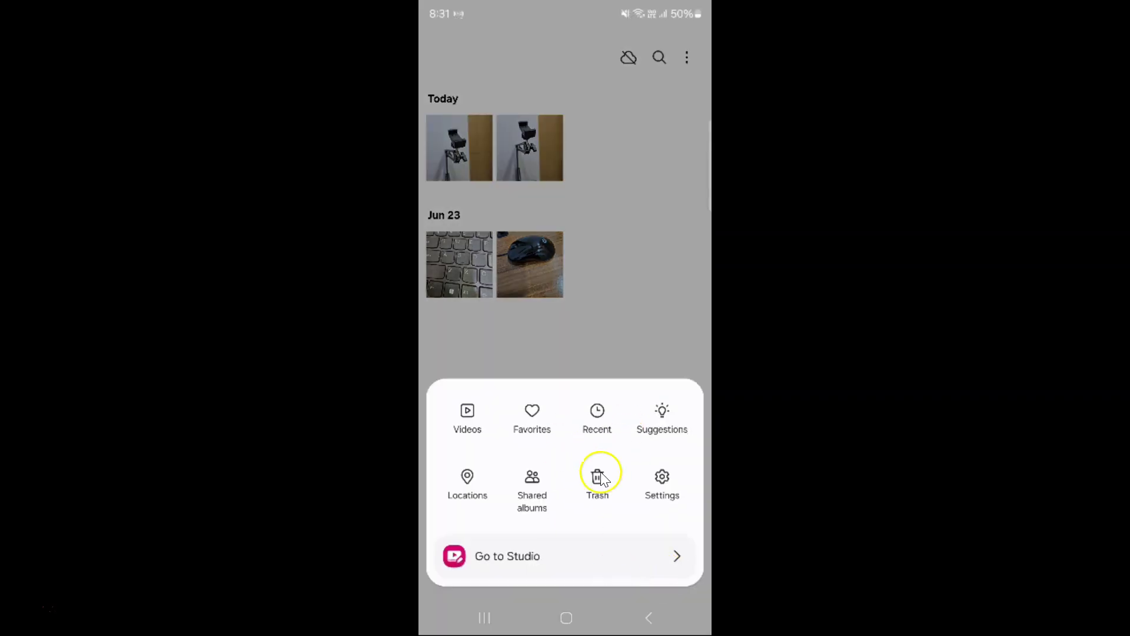
Open Gallery settings and switch on Super HDR under Viewing options
click(663, 481)
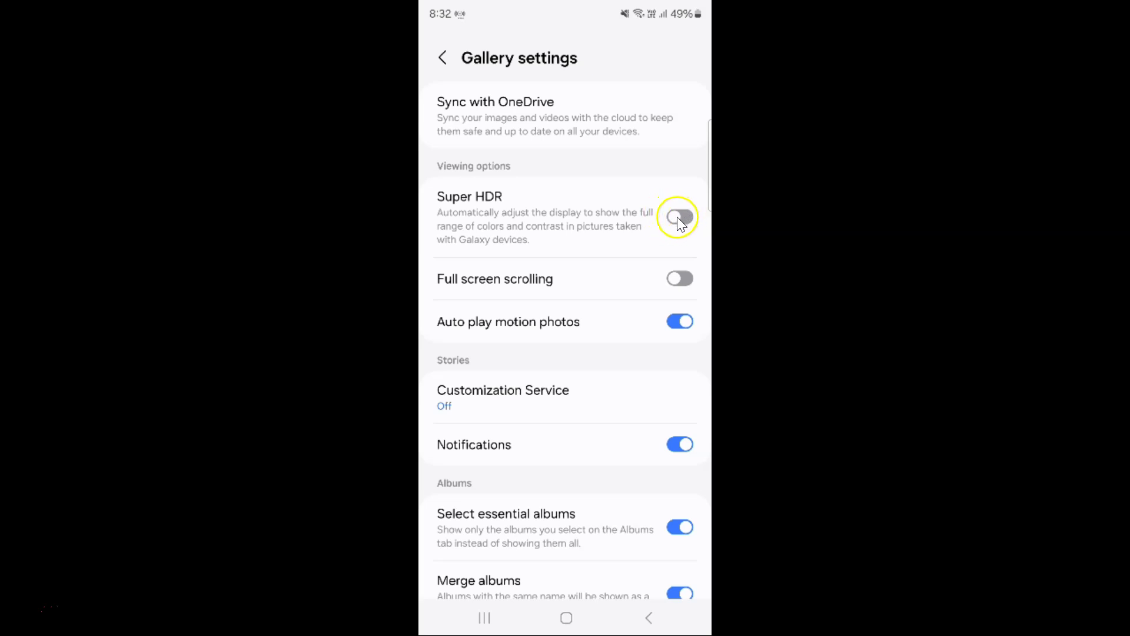
click(678, 217)
Return from settings to the Pictures view, then show the recent-apps overview
click(443, 57)
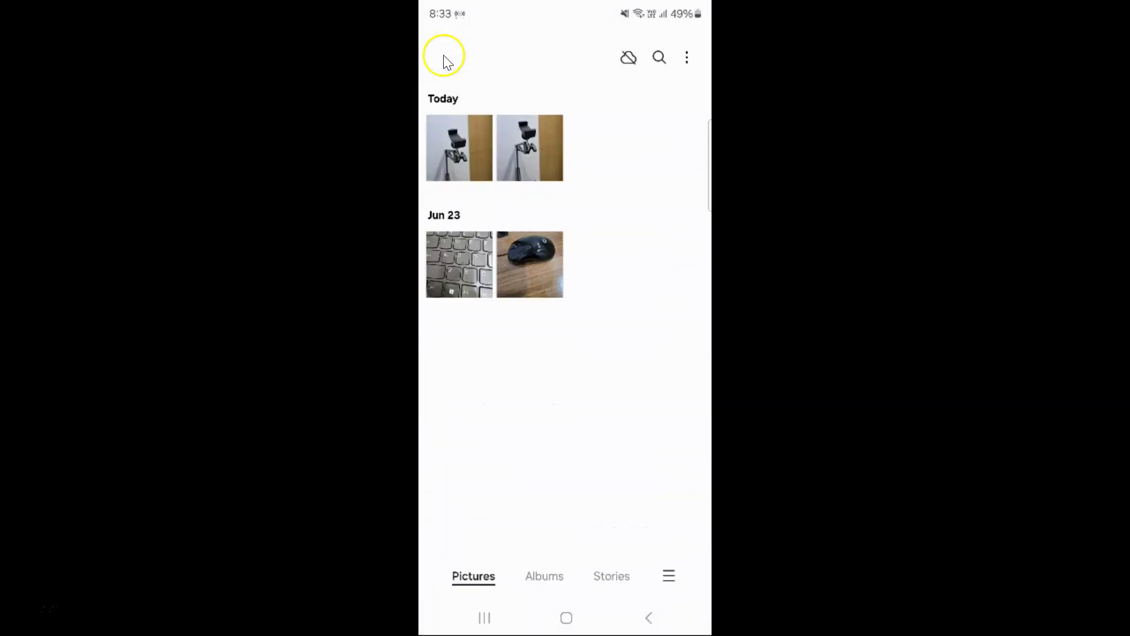
key(alt+Tab)
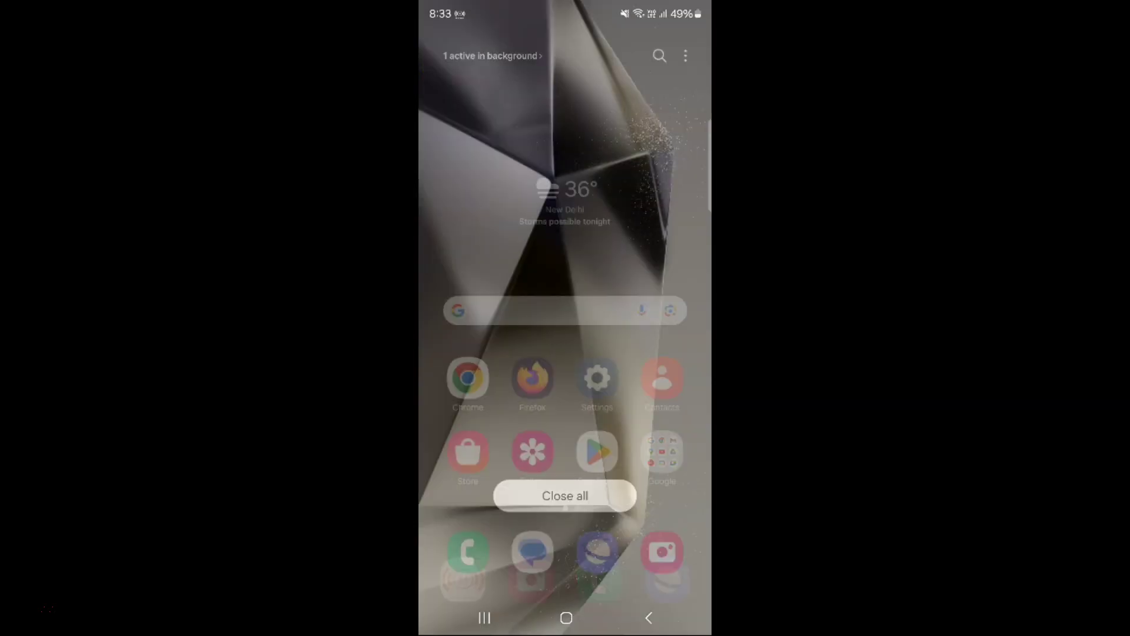